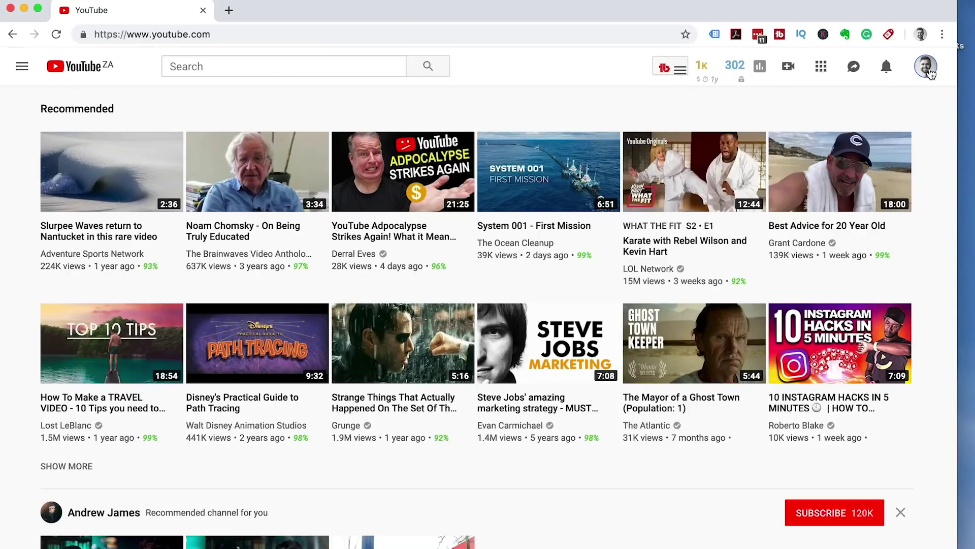
Step: Go to My channel from the avatar menu and open its classic Customize Channel view
{"action": "left_click", "coordinate": [931, 75]}
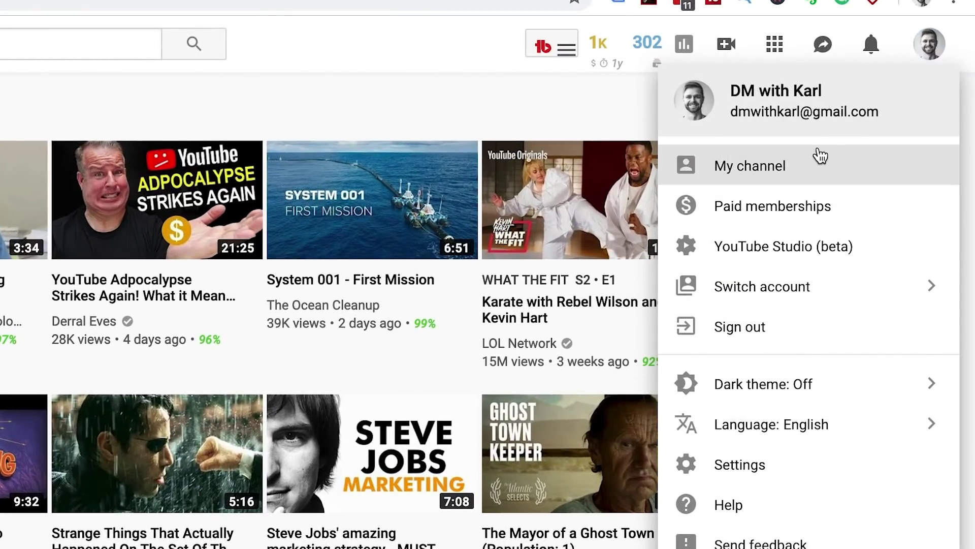
{"action": "left_click", "coordinate": [803, 167]}
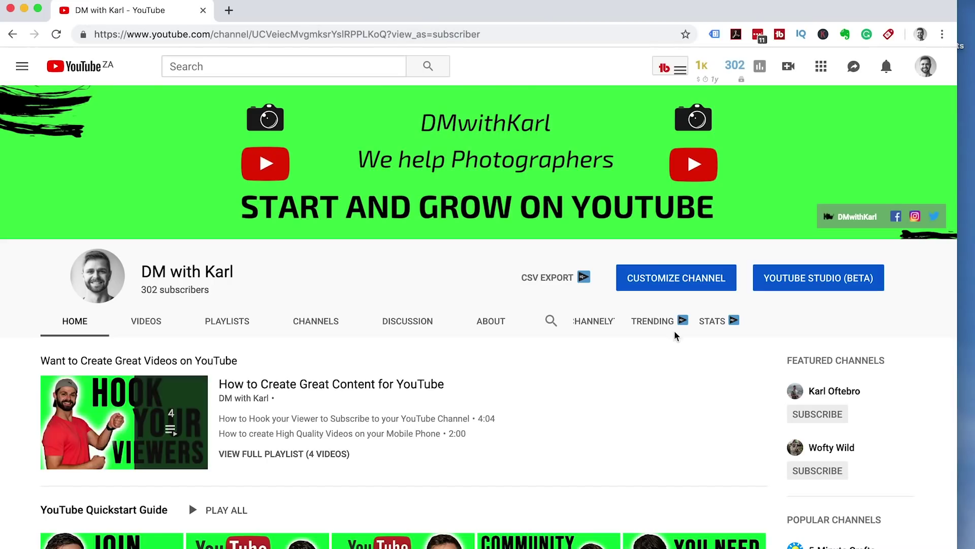
{"action": "left_click", "coordinate": [658, 281]}
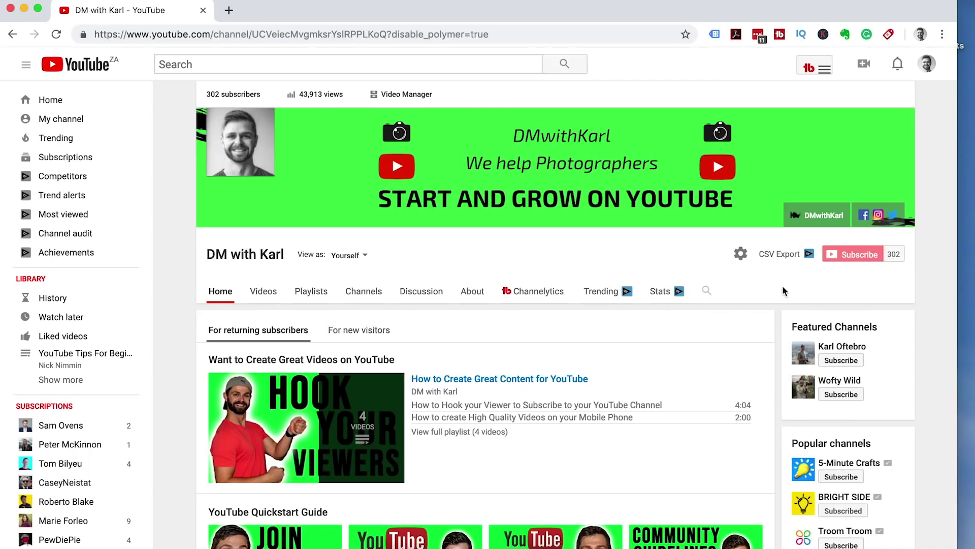
Step: Open Advanced settings > Channel > Status and features, then switch to YouTube Studio beta
{"action": "left_click", "coordinate": [740, 253]}
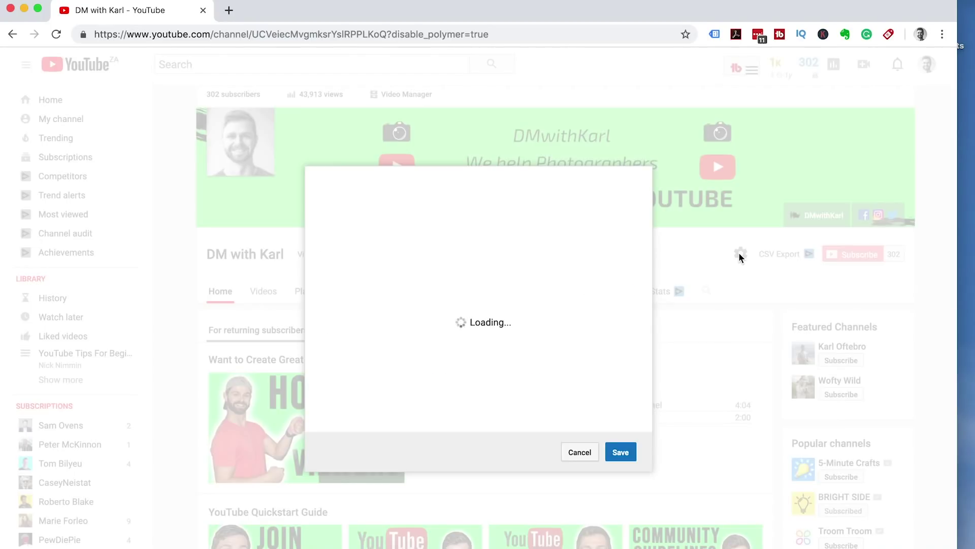
{"action": "left_click", "coordinate": [455, 333]}
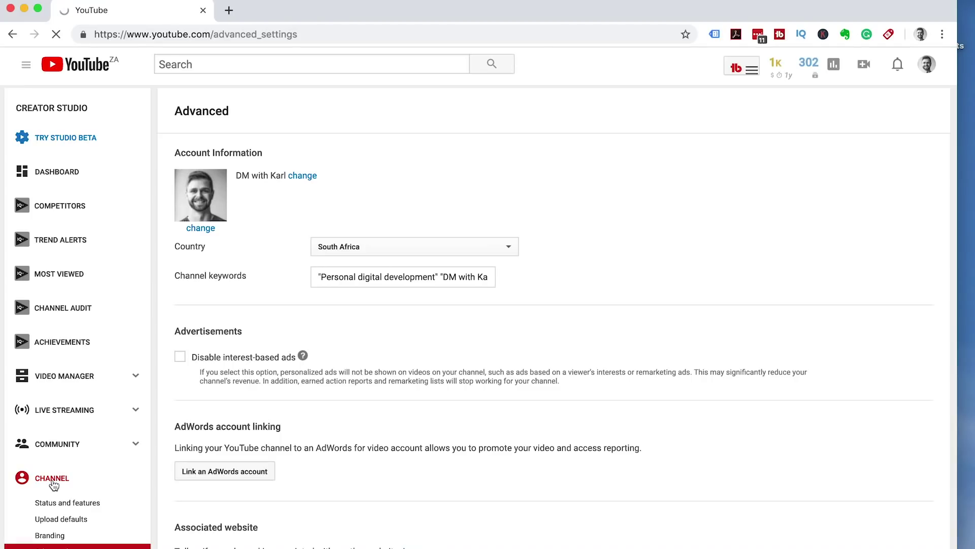
{"action": "left_click", "coordinate": [53, 482]}
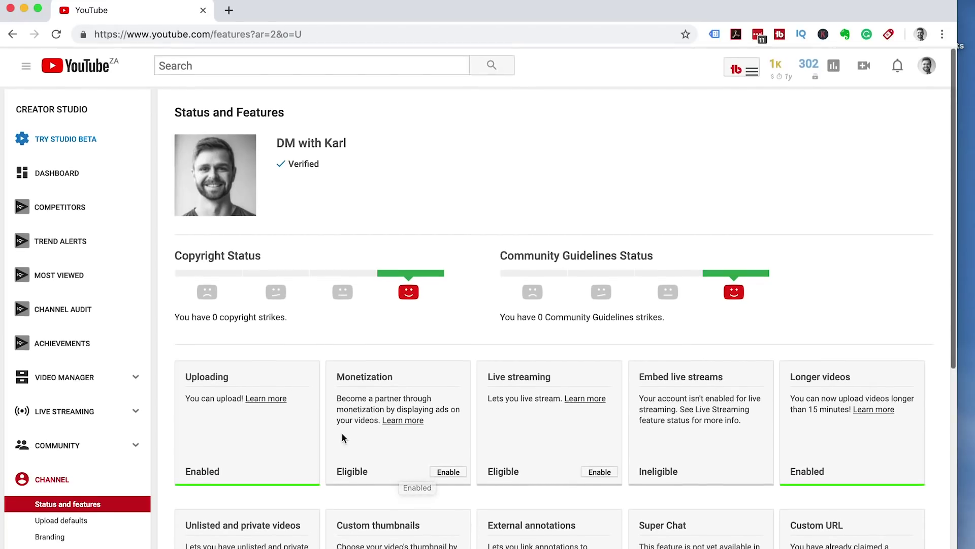
{"action": "left_click", "coordinate": [73, 143]}
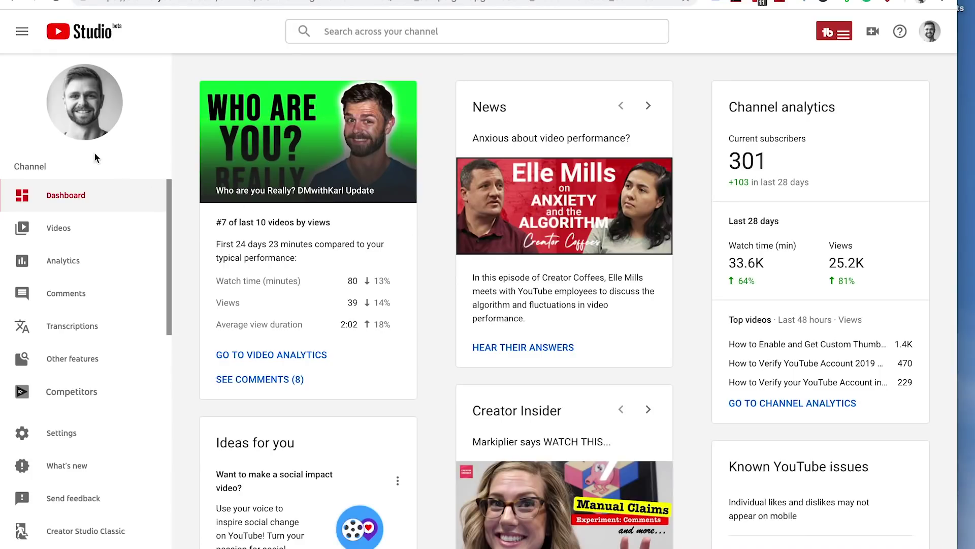
Step: Return to Creator Studio Classic, skip the leaving survey, and expand the Channel section
{"action": "mouse_move", "coordinate": [73, 381]}
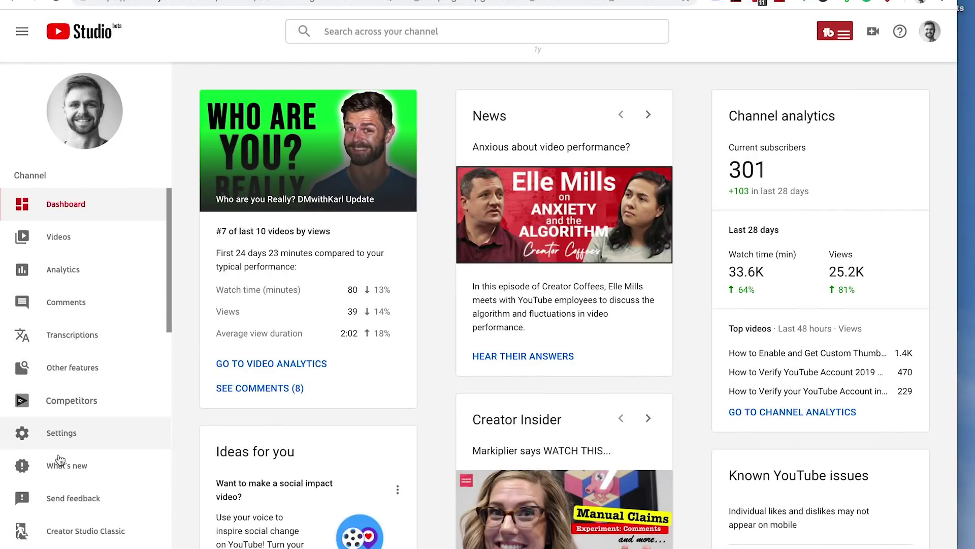
{"action": "left_click", "coordinate": [86, 535]}
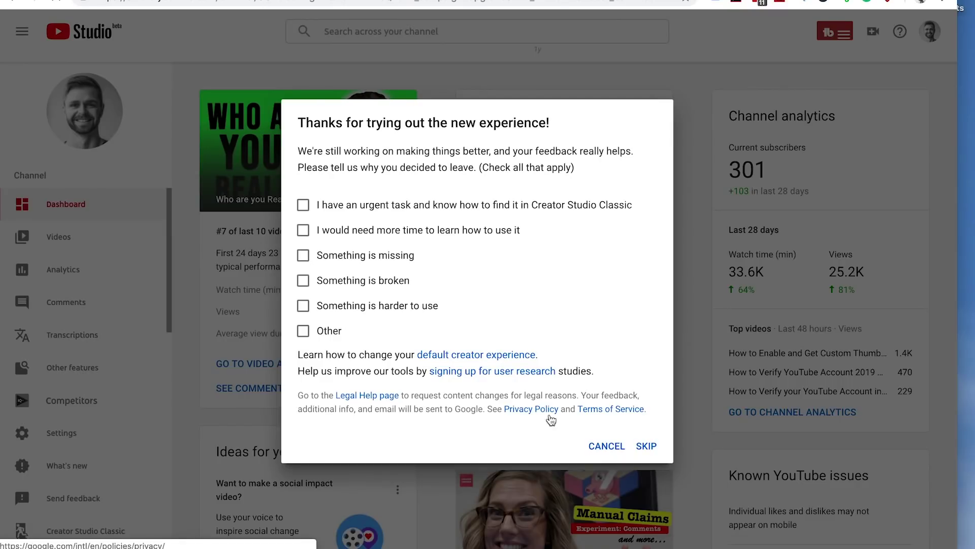
{"action": "left_click", "coordinate": [648, 446]}
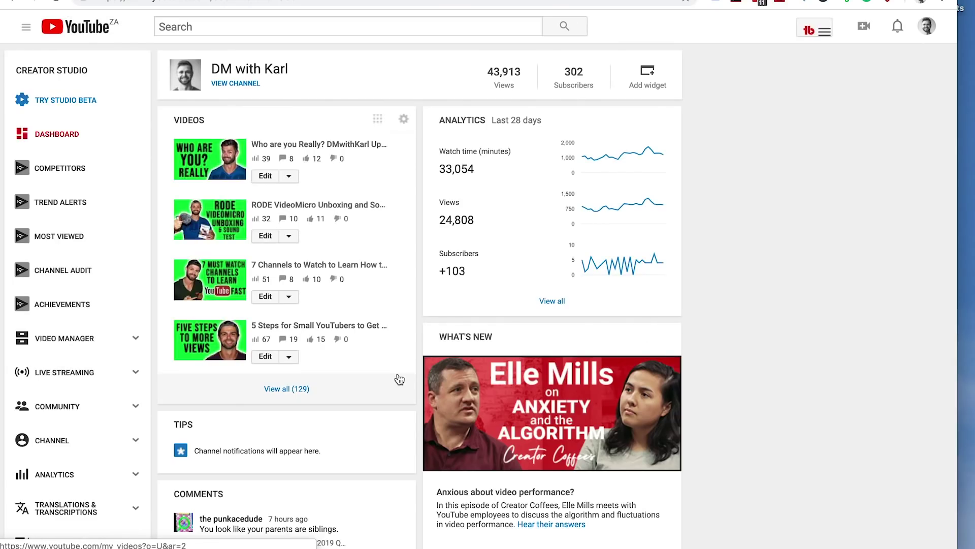
{"action": "left_click", "coordinate": [60, 446]}
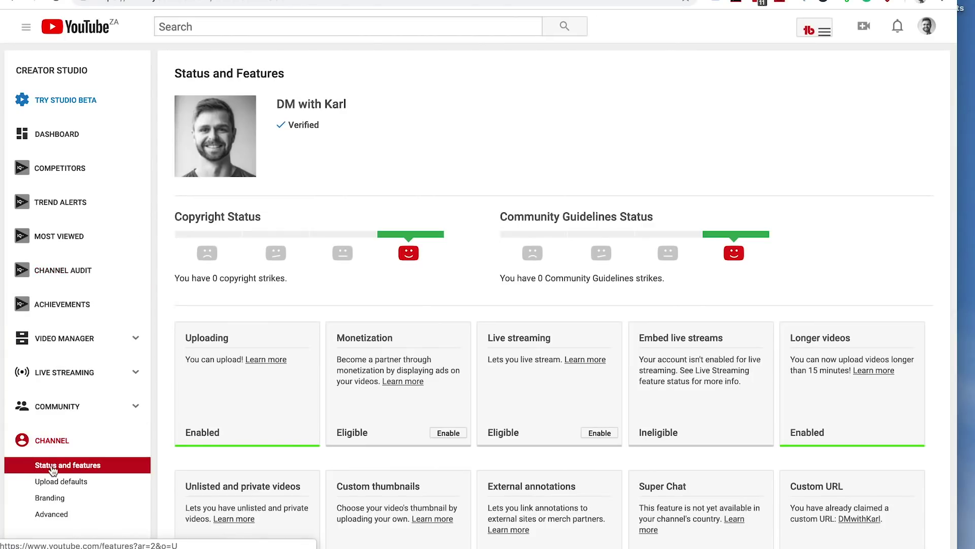
{"action": "left_click", "coordinate": [81, 468]}
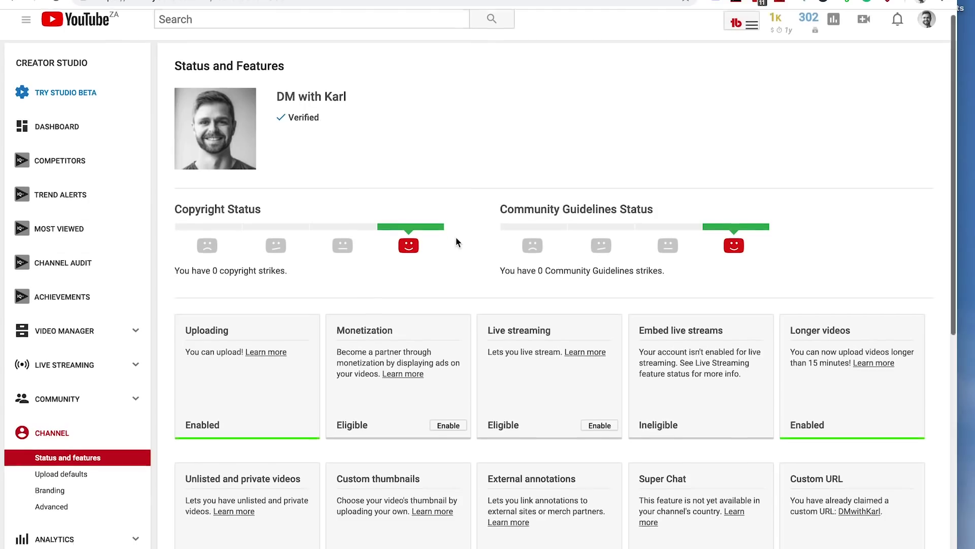
{"action": "scroll", "coordinate": [456, 237], "scroll_direction": "down", "scroll_amount": 3}
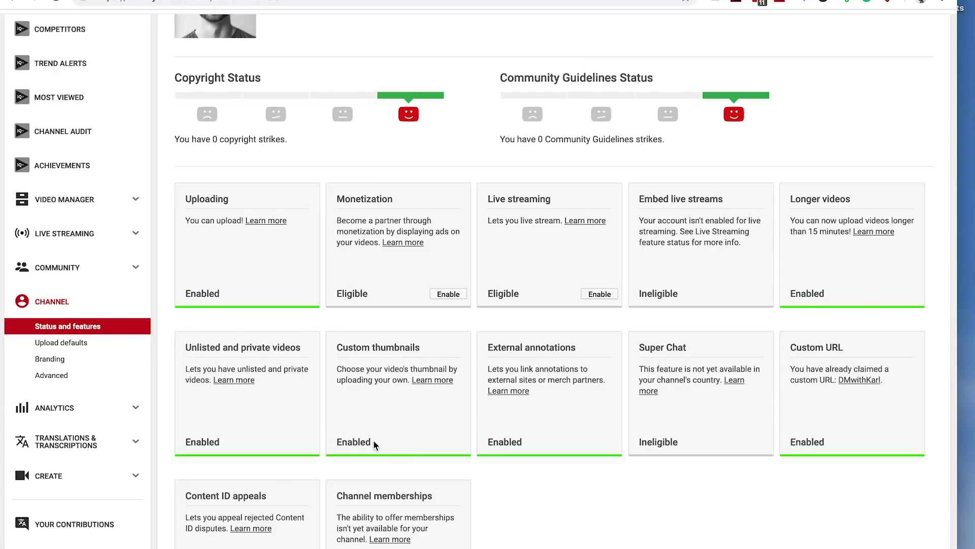
{"action": "left_click_drag", "start_coordinate": [371, 440], "coordinate": [331, 445]}
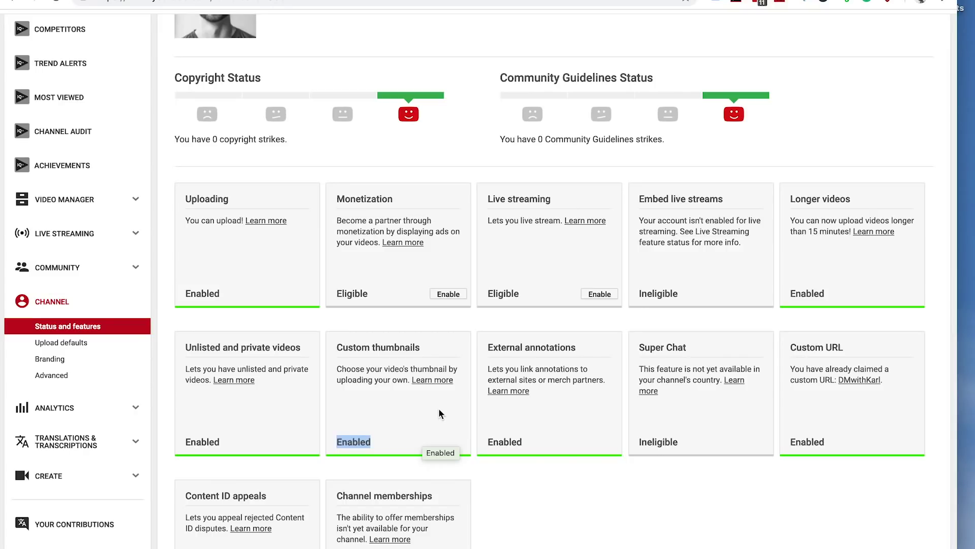
{"action": "scroll", "coordinate": [437, 407], "scroll_direction": "up", "scroll_amount": 3}
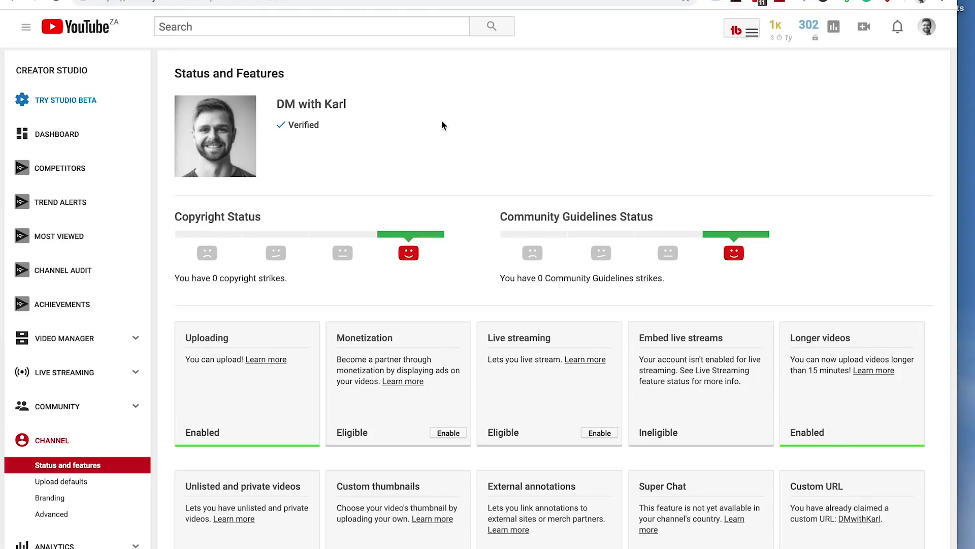
Step: In YouTube Studio beta, open the latest video's details from the Videos list
{"action": "left_click", "coordinate": [57, 103]}
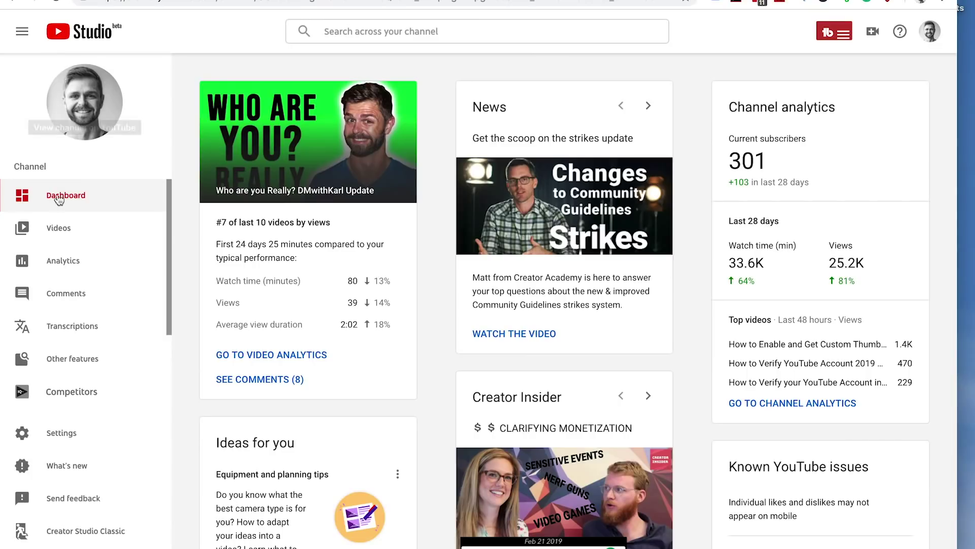
{"action": "left_click", "coordinate": [59, 229]}
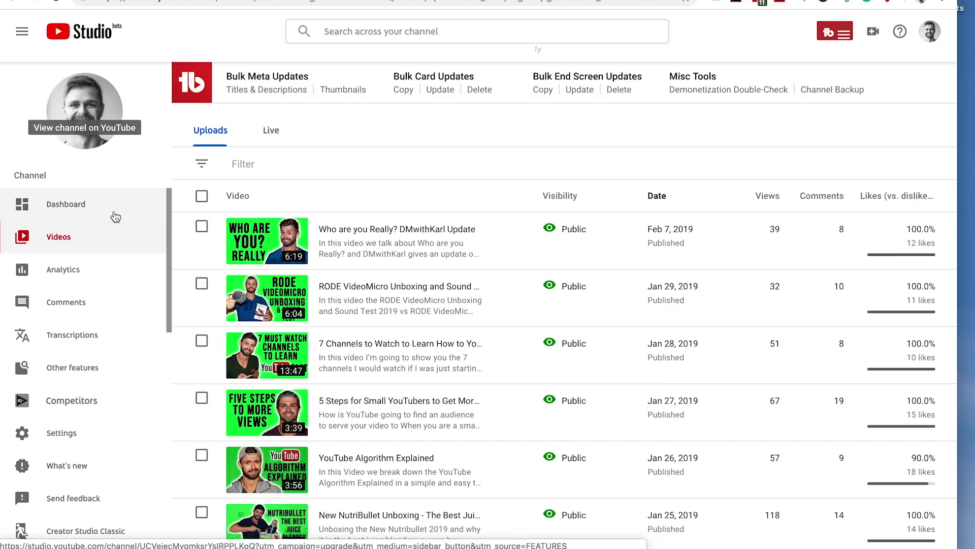
{"action": "left_click", "coordinate": [374, 231]}
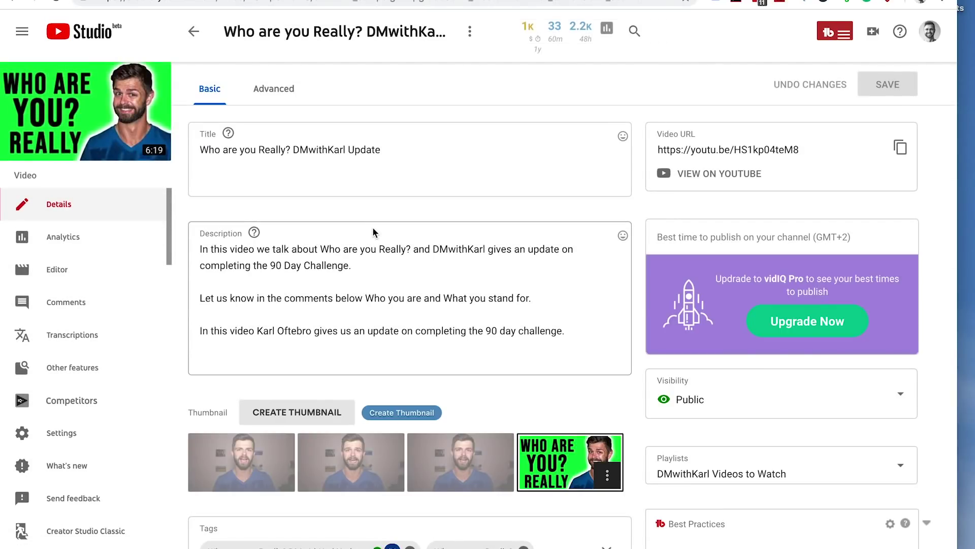
Step: Choose Edit on the custom thumbnail, then cancel the file picker without picking an image
{"action": "scroll", "coordinate": [373, 227], "scroll_direction": "down", "scroll_amount": 2}
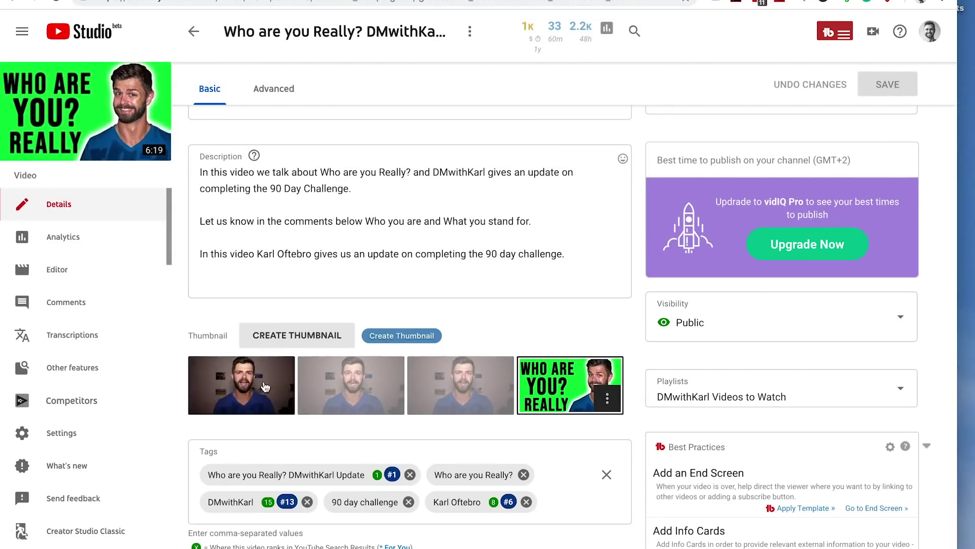
{"action": "left_click", "coordinate": [609, 401]}
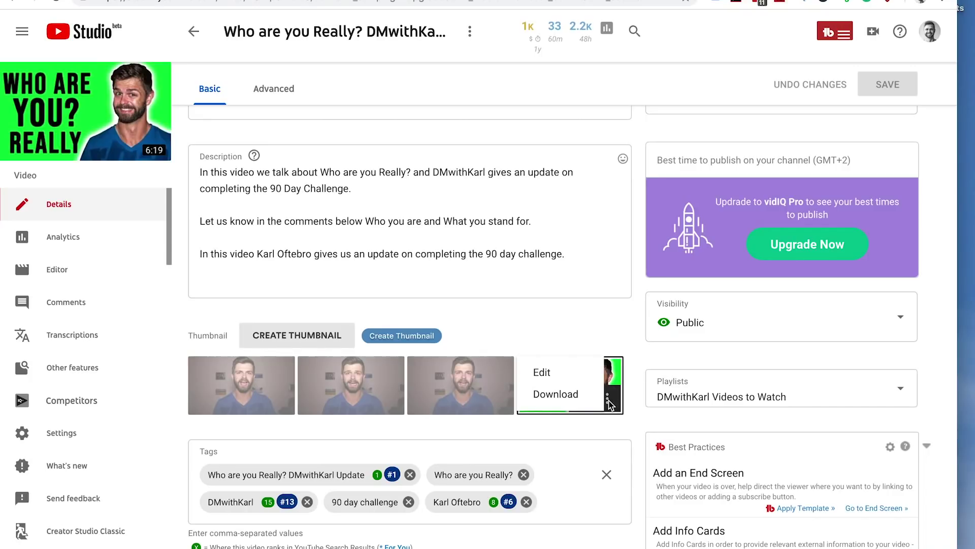
{"action": "left_click", "coordinate": [550, 372]}
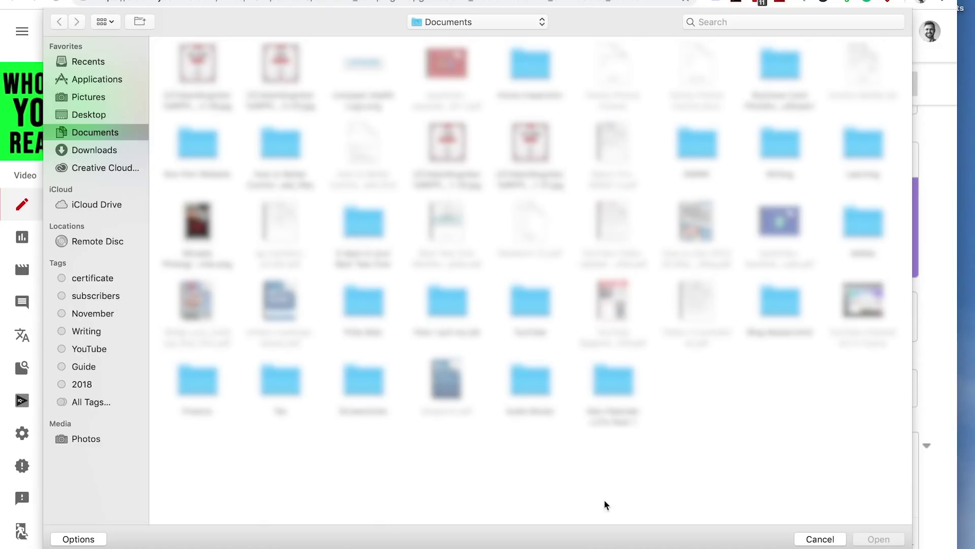
{"action": "left_click", "coordinate": [820, 539]}
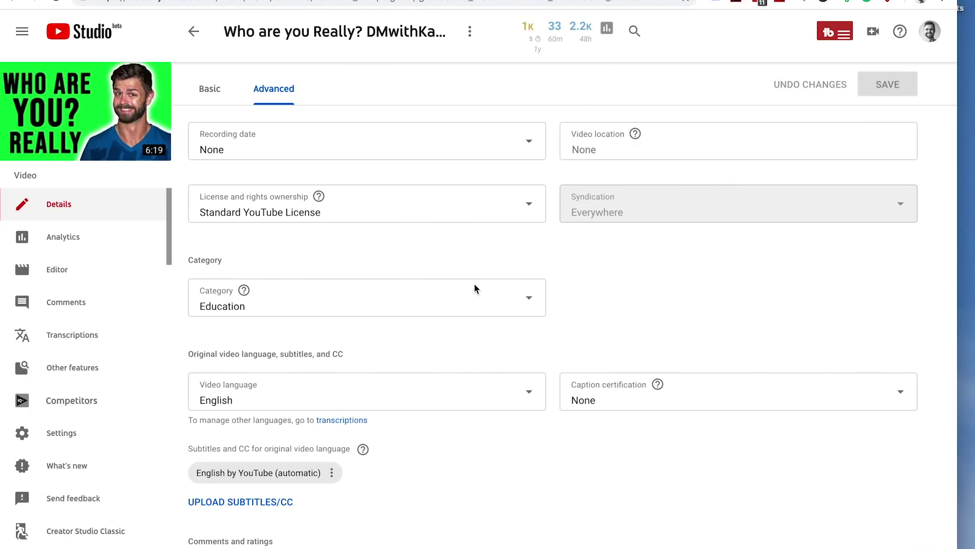
Step: Back in Creator Studio Classic, edit 'Who are you Really?' from the Video Manager
{"action": "left_click", "coordinate": [99, 537]}
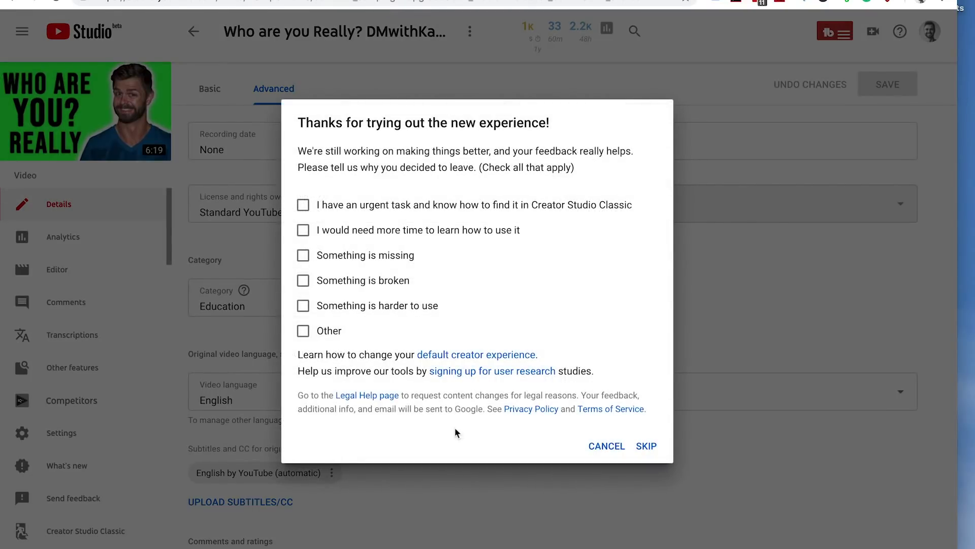
{"action": "left_click", "coordinate": [647, 445]}
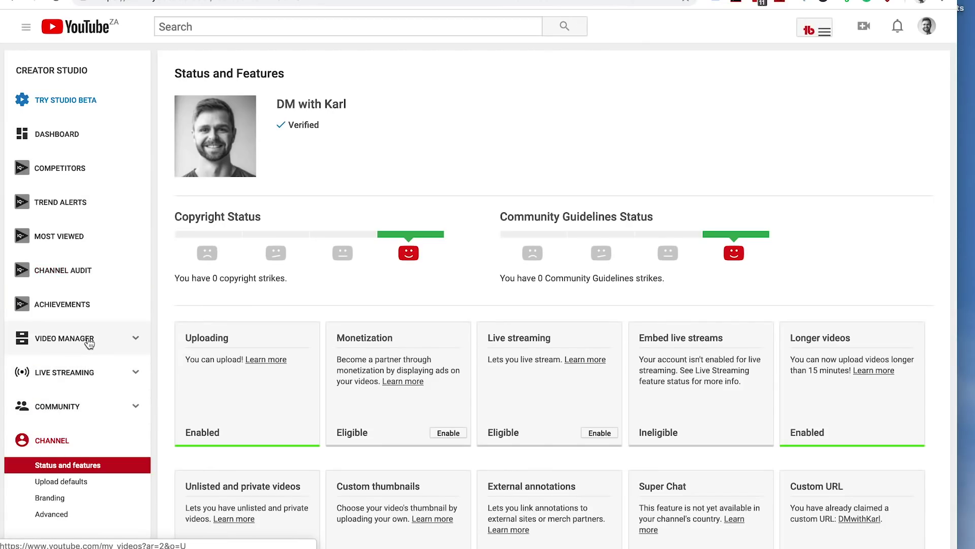
{"action": "left_click", "coordinate": [95, 339]}
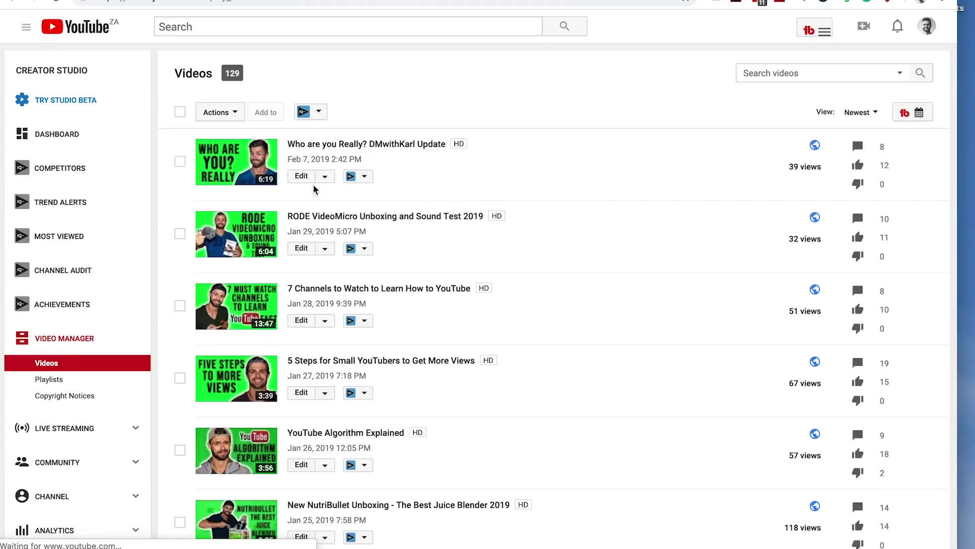
{"action": "left_click", "coordinate": [301, 179]}
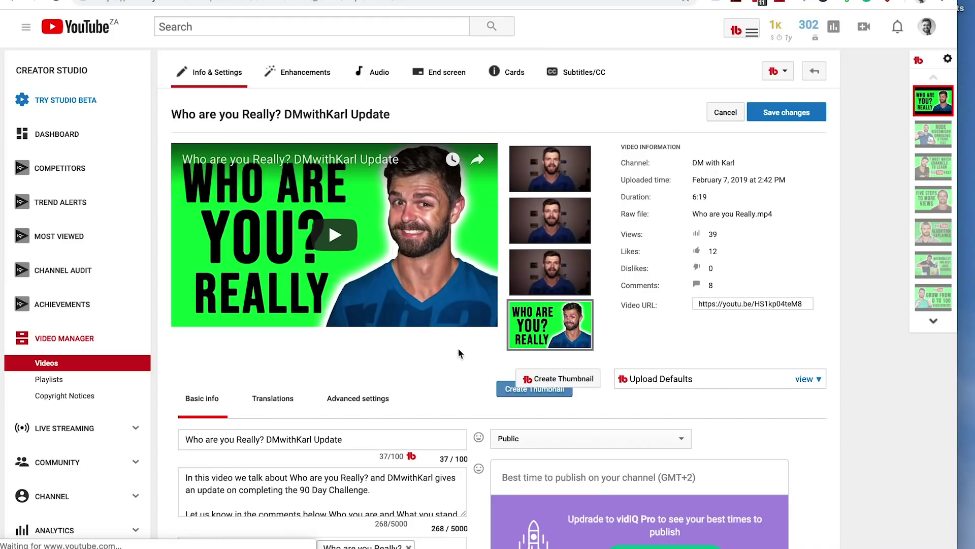
Step: Choose Change image on the video's custom thumbnail
{"action": "mouse_move", "coordinate": [551, 342]}
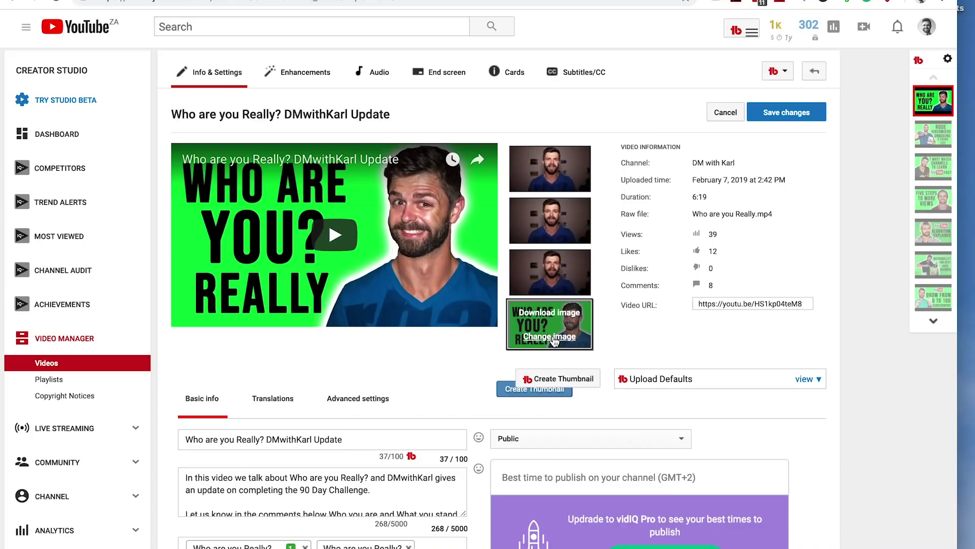
{"action": "left_click", "coordinate": [552, 337]}
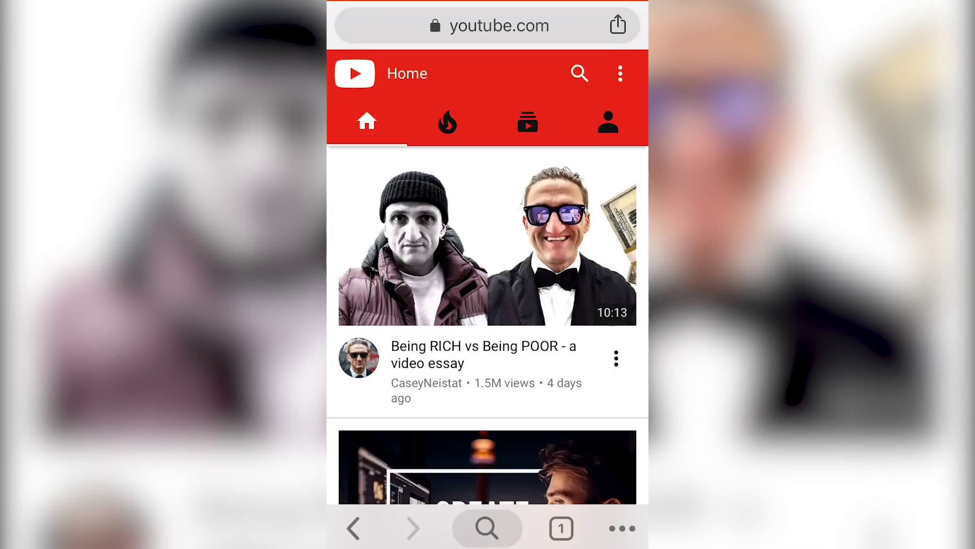
{"action": "left_click", "coordinate": [499, 25]}
{"action": "type", "text": "you"}
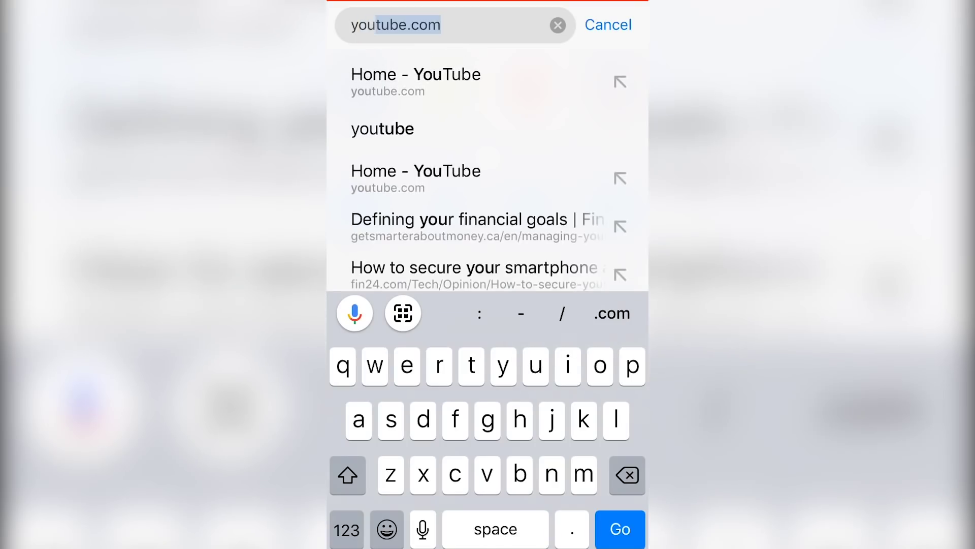
{"action": "type", "text": "tube"}
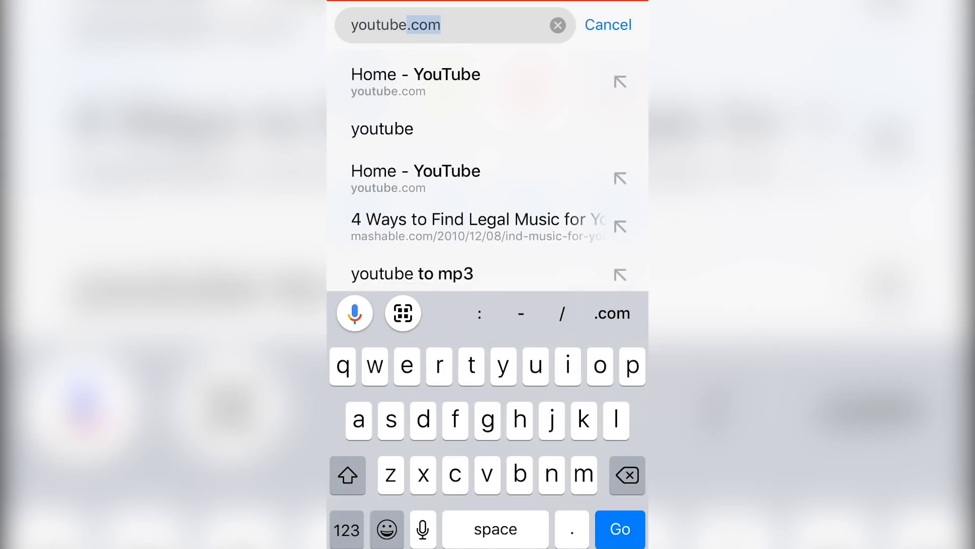
{"action": "key", "text": "Return"}
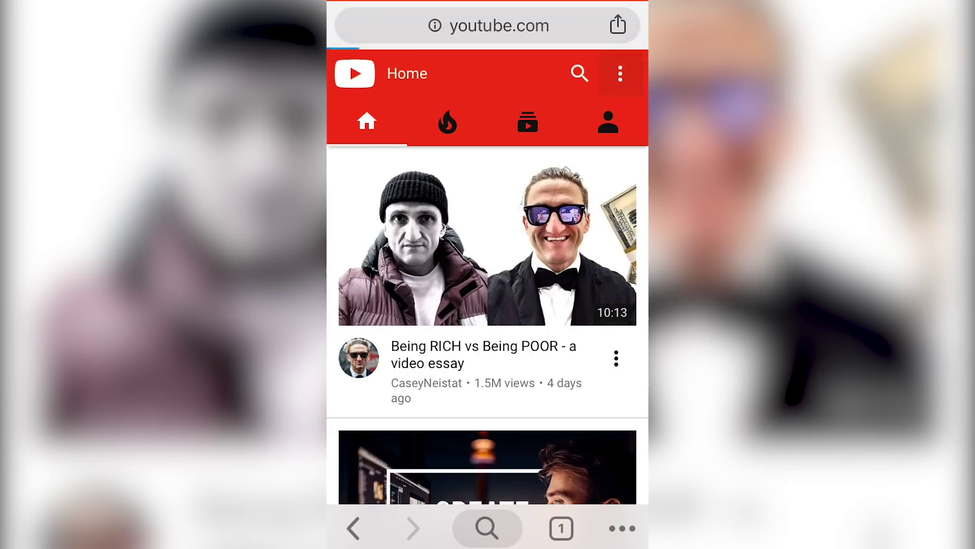
Step: Switch the mobile YouTube site to Desktop from the overflow menu
{"action": "left_click", "coordinate": [620, 74]}
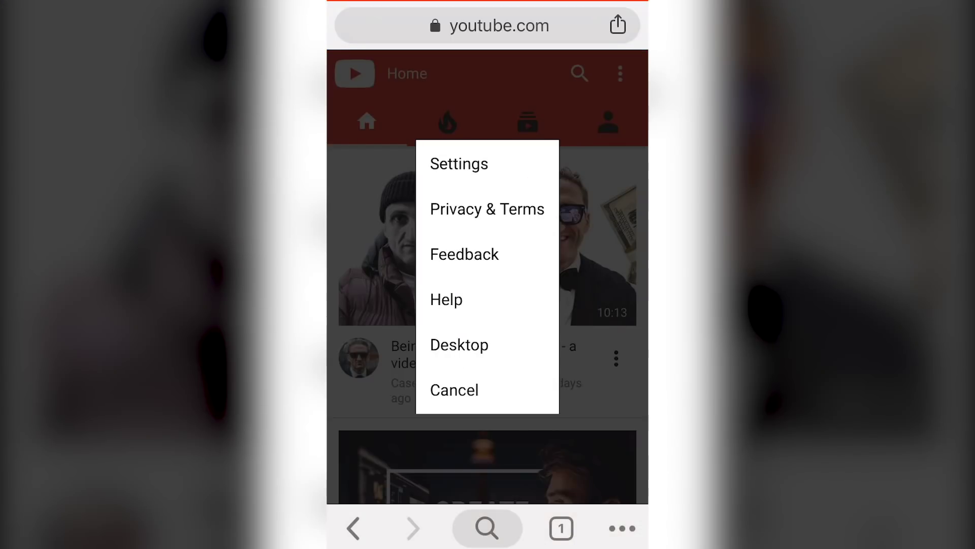
{"action": "left_click", "coordinate": [459, 344]}
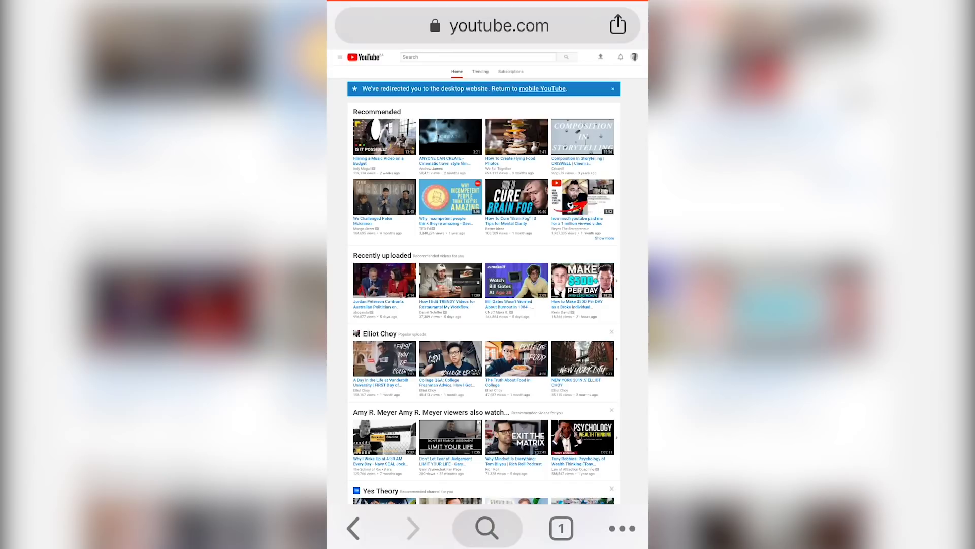
Step: Zoom in and open Creator Studio from the account dropdown
{"action": "double_click", "coordinate": [550, 238]}
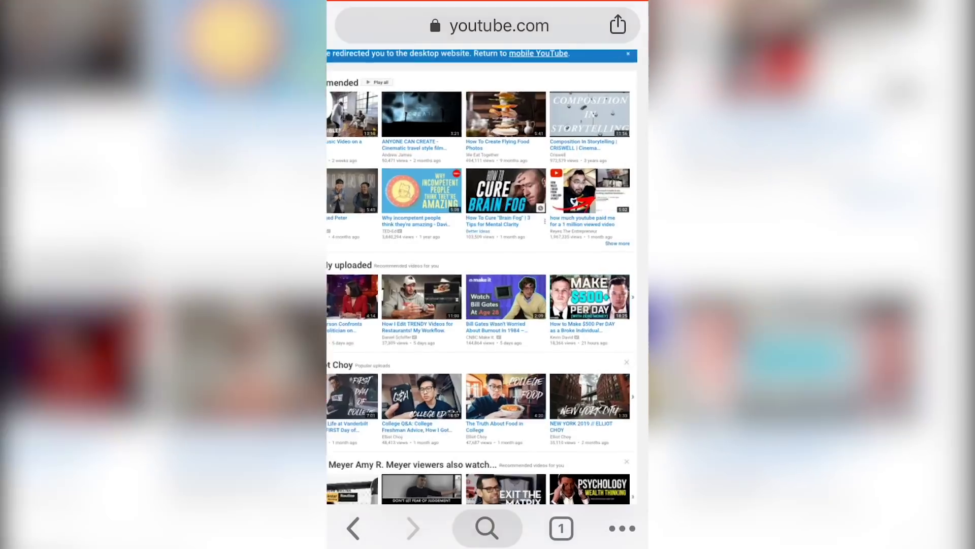
{"action": "scroll", "coordinate": [488, 275], "scroll_direction": "up", "scroll_amount": 5}
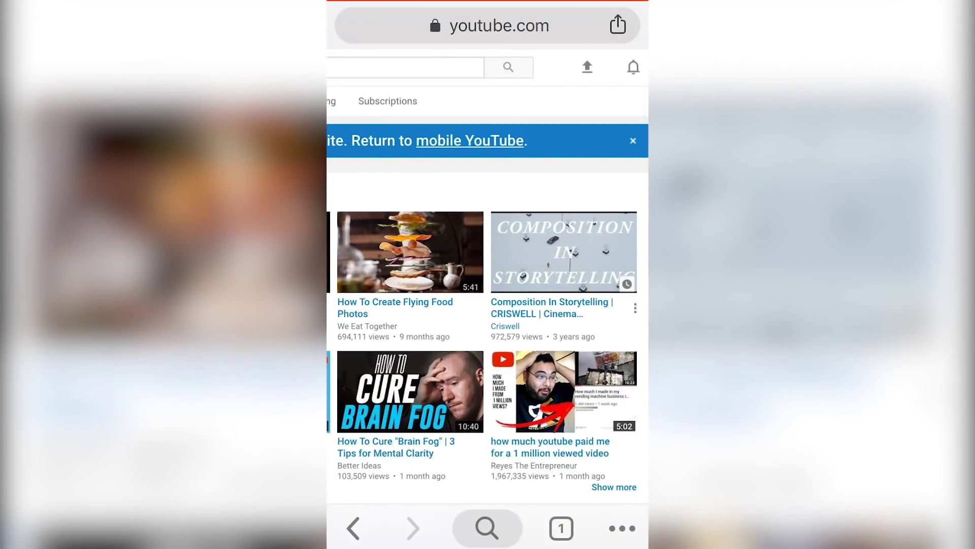
{"action": "scroll", "coordinate": [487, 275], "scroll_direction": "right", "scroll_amount": 2}
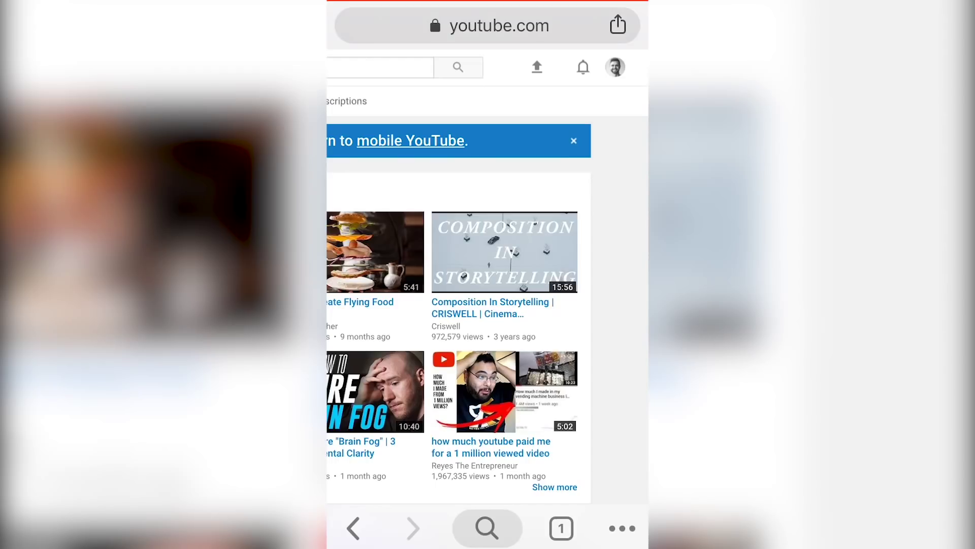
{"action": "left_click", "coordinate": [615, 66]}
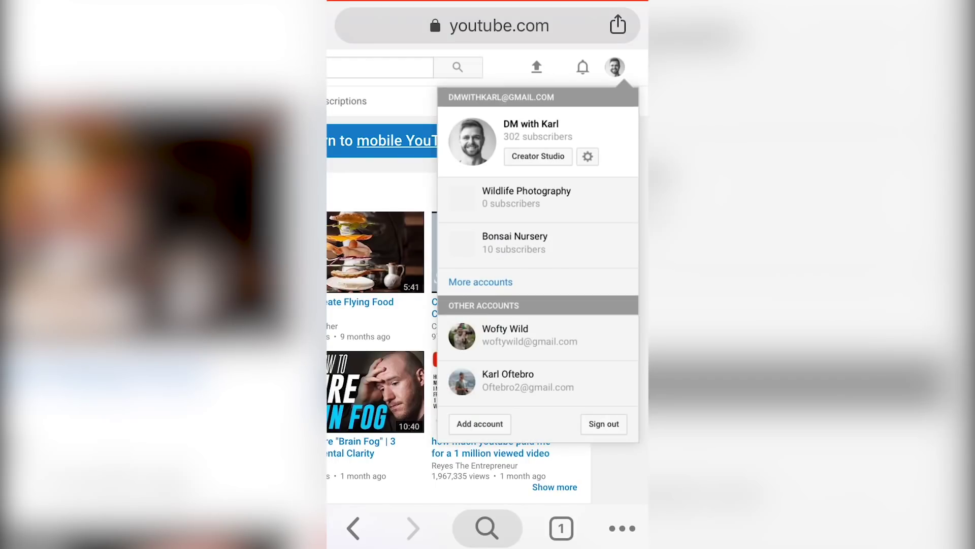
{"action": "left_click", "coordinate": [538, 156]}
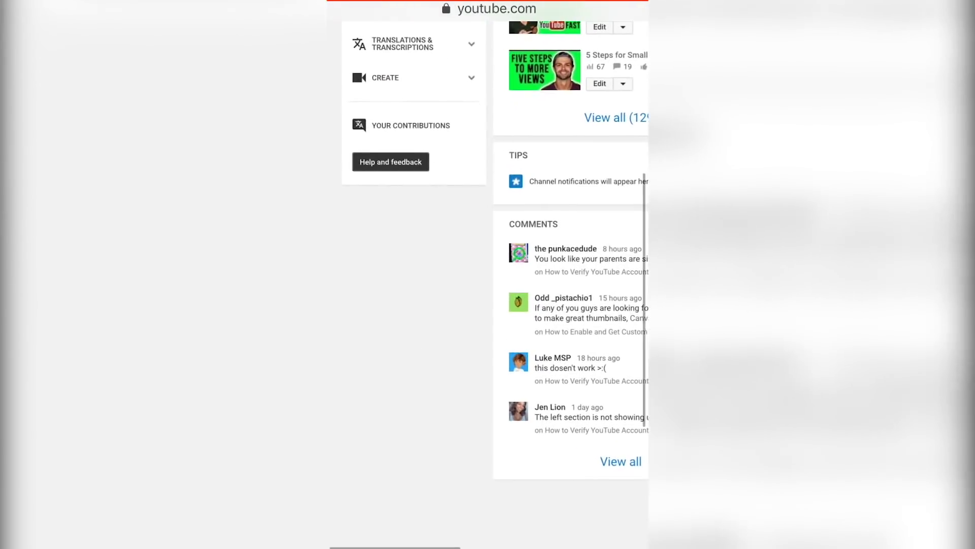
{"action": "scroll", "coordinate": [488, 274], "scroll_direction": "up", "scroll_amount": 10}
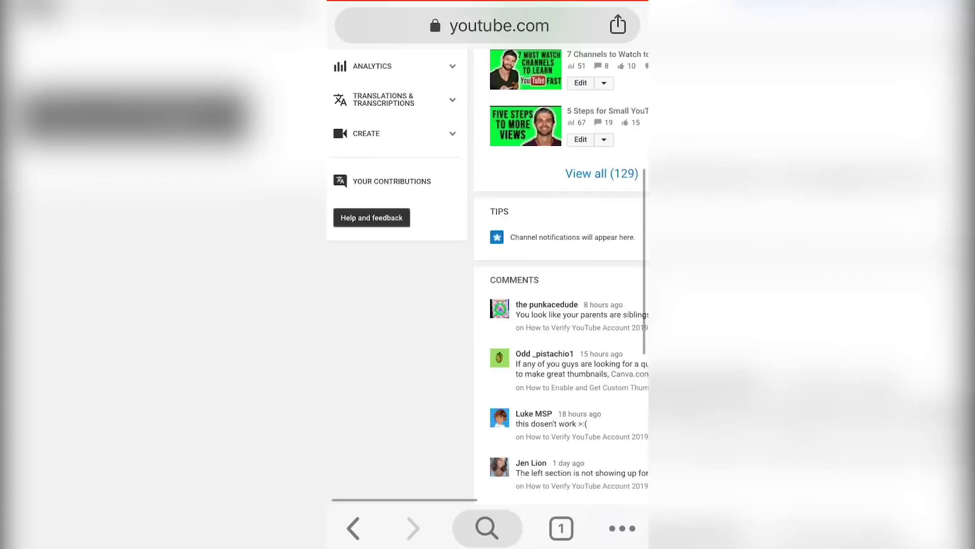
Step: Open Channel's Status and features and verify Custom thumbnails shows Enabled
{"action": "left_click", "coordinate": [370, 299]}
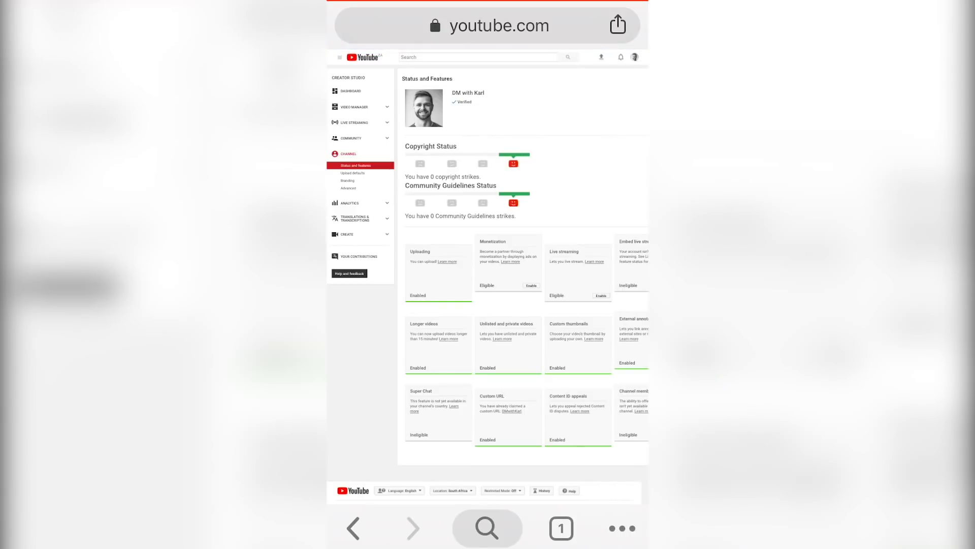
{"action": "scroll", "coordinate": [498, 239], "scroll_direction": "up", "scroll_amount": 5}
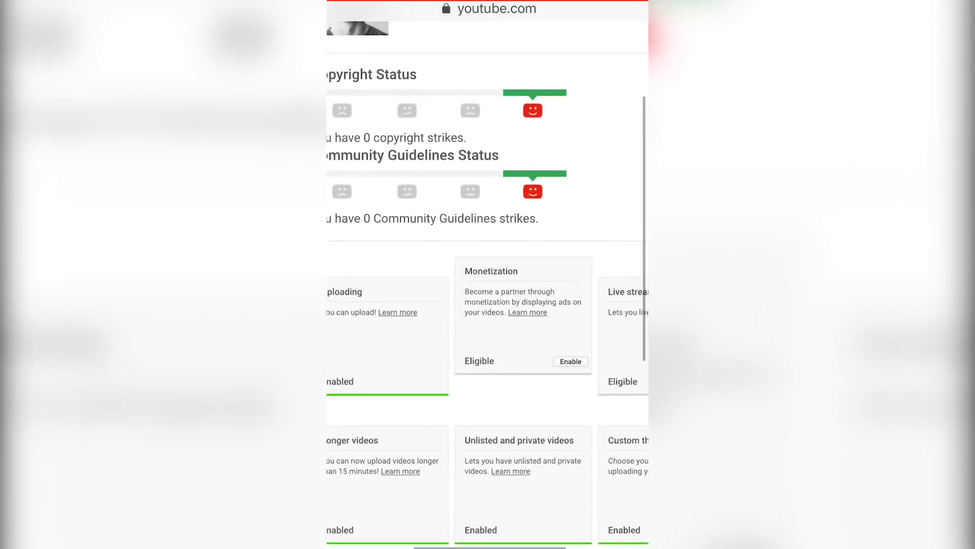
{"action": "scroll", "coordinate": [488, 275], "scroll_direction": "up", "scroll_amount": 3}
{"action": "scroll", "coordinate": [488, 254], "scroll_direction": "down", "scroll_amount": 2}
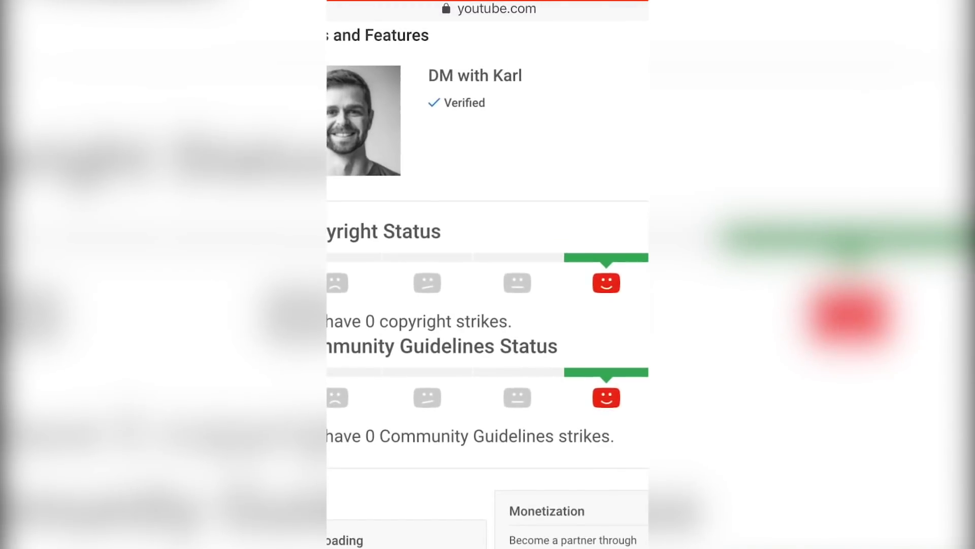
{"action": "scroll", "coordinate": [488, 254], "scroll_direction": "up", "scroll_amount": 3}
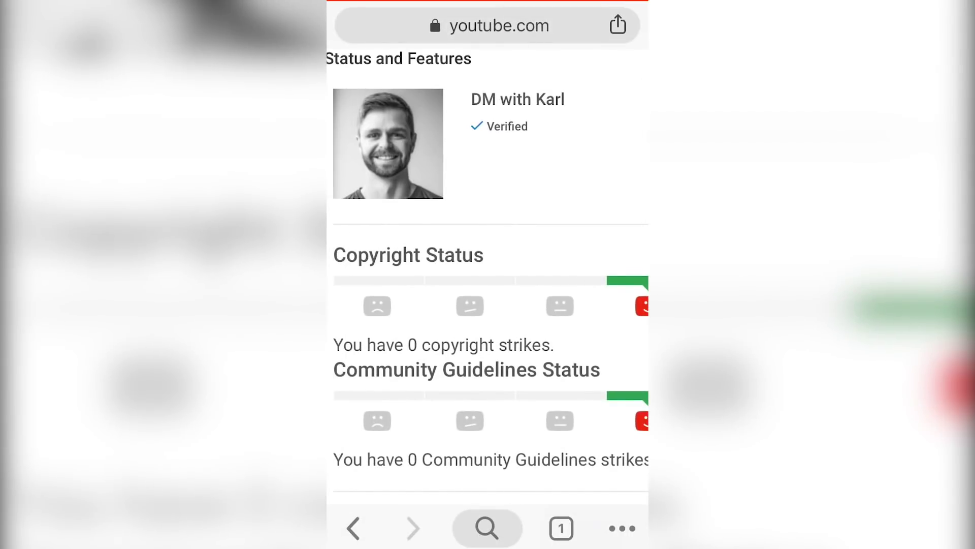
{"action": "scroll", "coordinate": [488, 274], "scroll_direction": "down", "scroll_amount": 5}
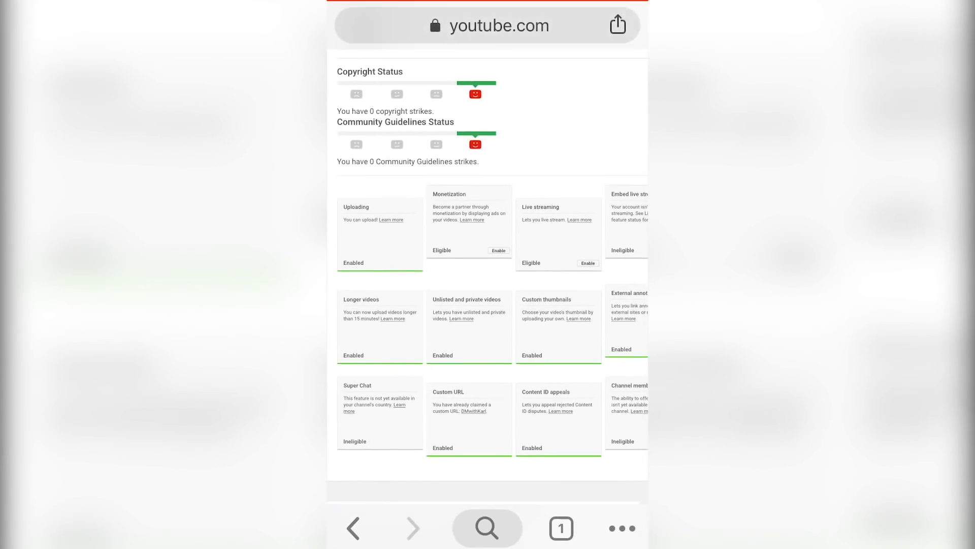
{"action": "scroll", "coordinate": [488, 305], "scroll_direction": "down", "scroll_amount": 1}
{"action": "scroll", "coordinate": [559, 330], "scroll_direction": "up", "scroll_amount": 5}
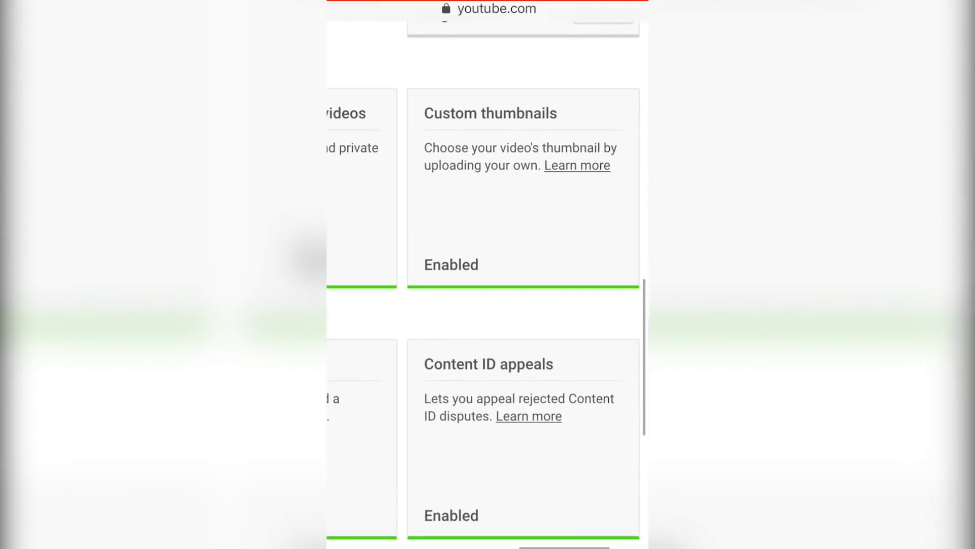
{"action": "scroll", "coordinate": [487, 275], "scroll_direction": "right", "scroll_amount": 2}
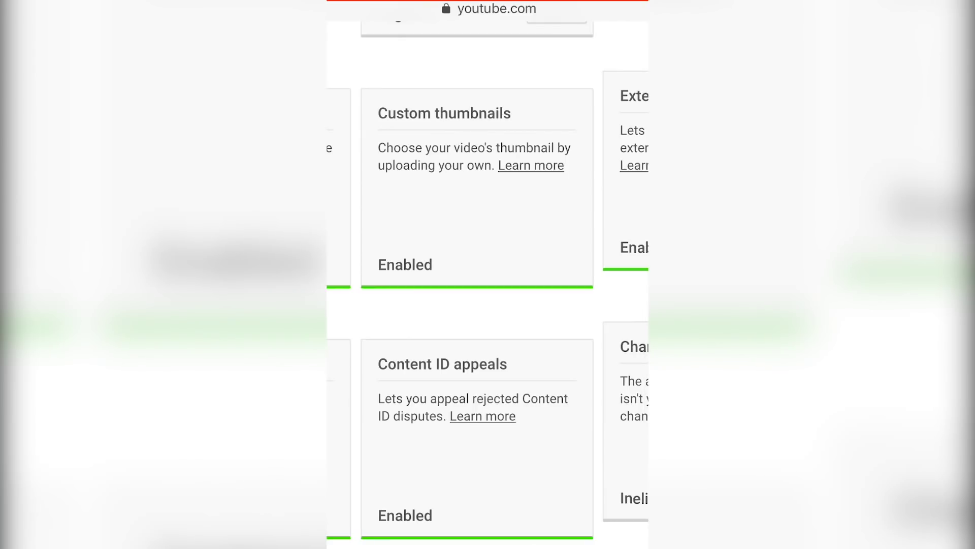
{"action": "scroll", "coordinate": [488, 274], "scroll_direction": "up", "scroll_amount": 5}
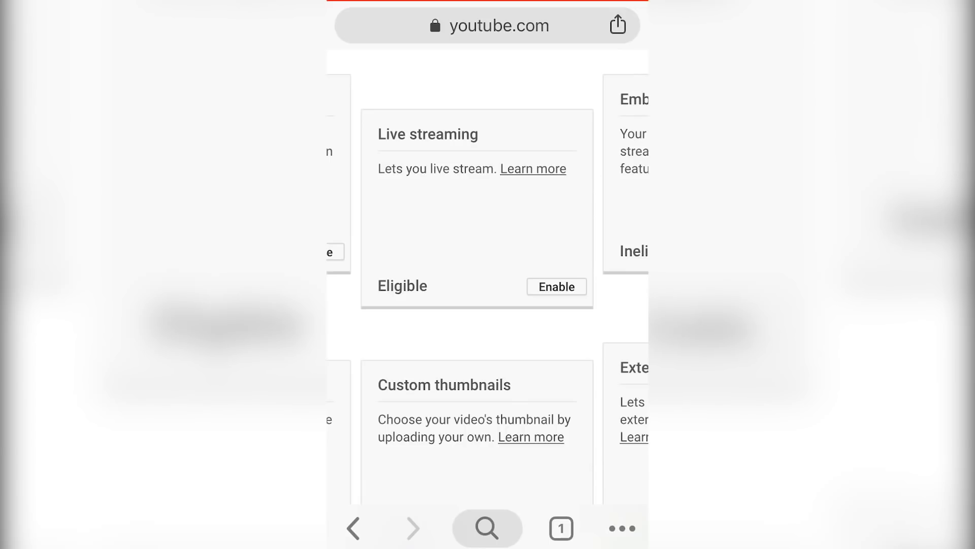
{"action": "scroll", "coordinate": [488, 274], "scroll_direction": "down", "scroll_amount": 2}
{"action": "scroll", "coordinate": [488, 274], "scroll_direction": "up", "scroll_amount": 3}
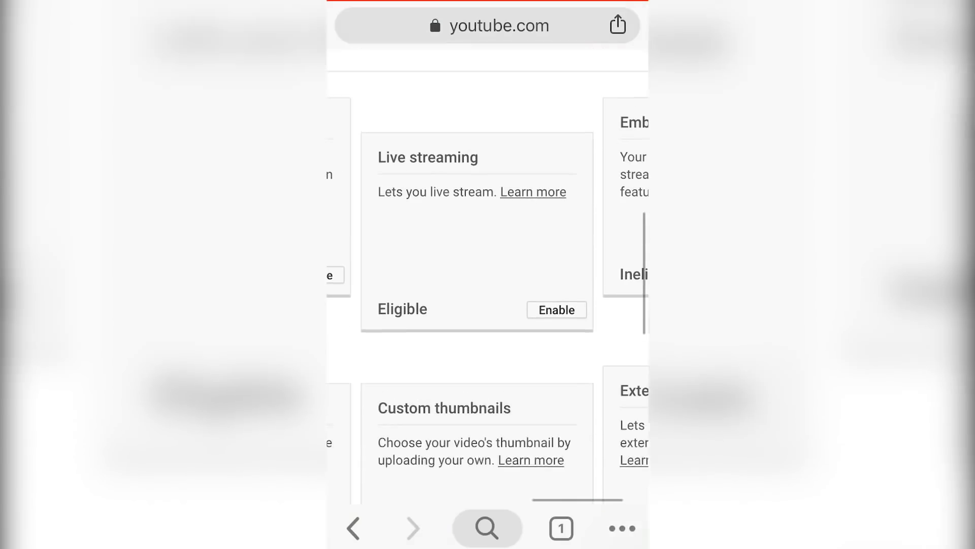
{"action": "scroll", "coordinate": [487, 274], "scroll_direction": "down", "scroll_amount": 5}
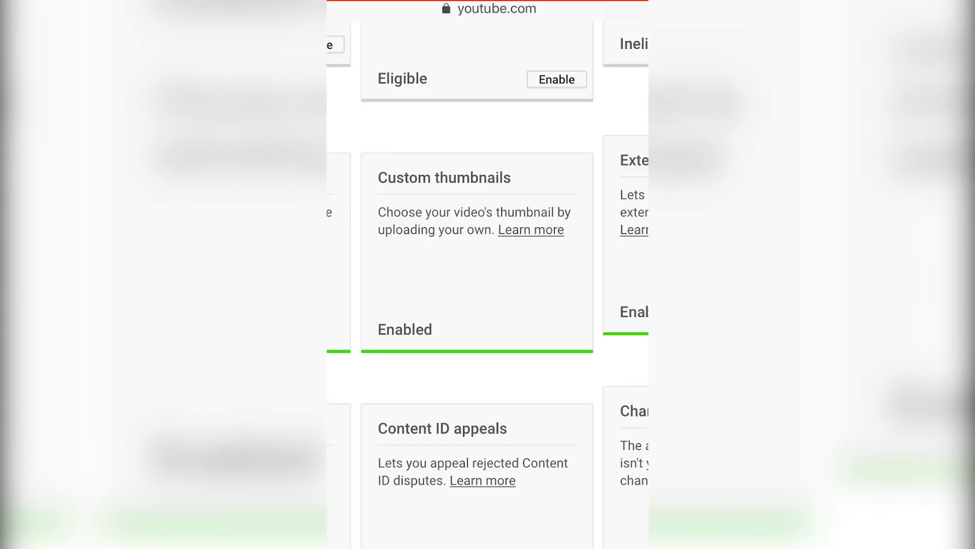
{"action": "scroll", "coordinate": [487, 274], "scroll_direction": "down", "scroll_amount": 5}
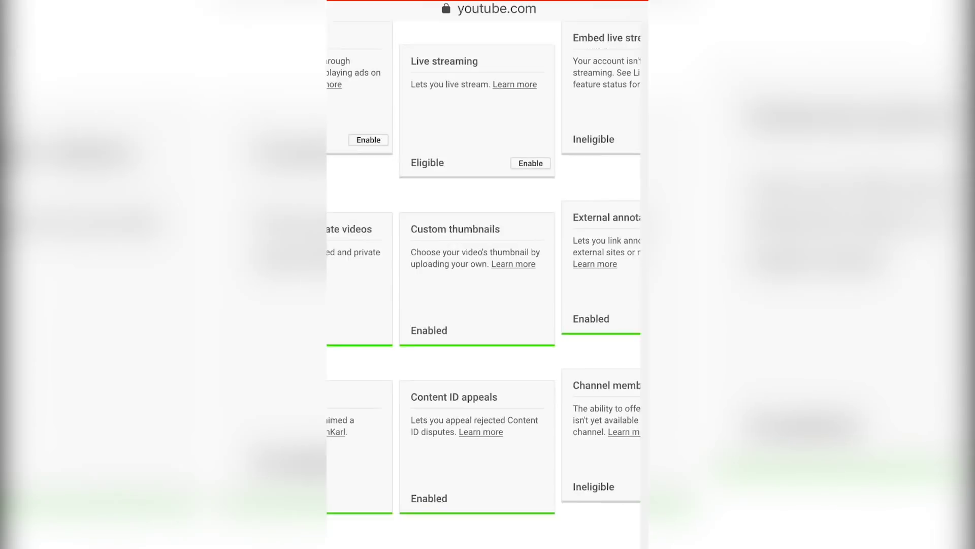
{"action": "scroll", "coordinate": [488, 274], "scroll_direction": "left", "scroll_amount": 5}
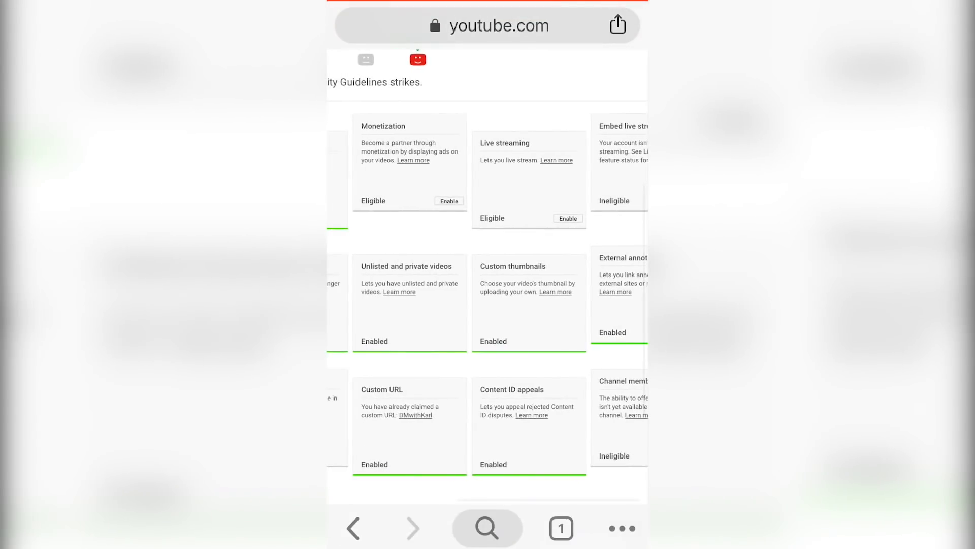
{"action": "scroll", "coordinate": [488, 275], "scroll_direction": "up", "scroll_amount": 5}
{"action": "scroll", "coordinate": [487, 275], "scroll_direction": "up", "scroll_amount": 2}
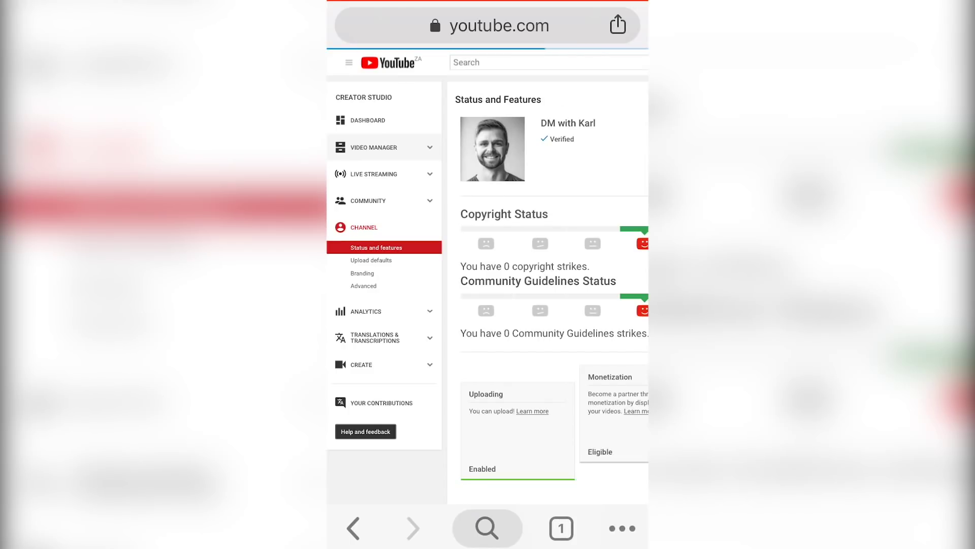
Step: Edit the RODE VideoMicro Unboxing and Sound Test 2019 video from Video Manager
{"action": "scroll", "coordinate": [487, 275], "scroll_direction": "up", "scroll_amount": 5}
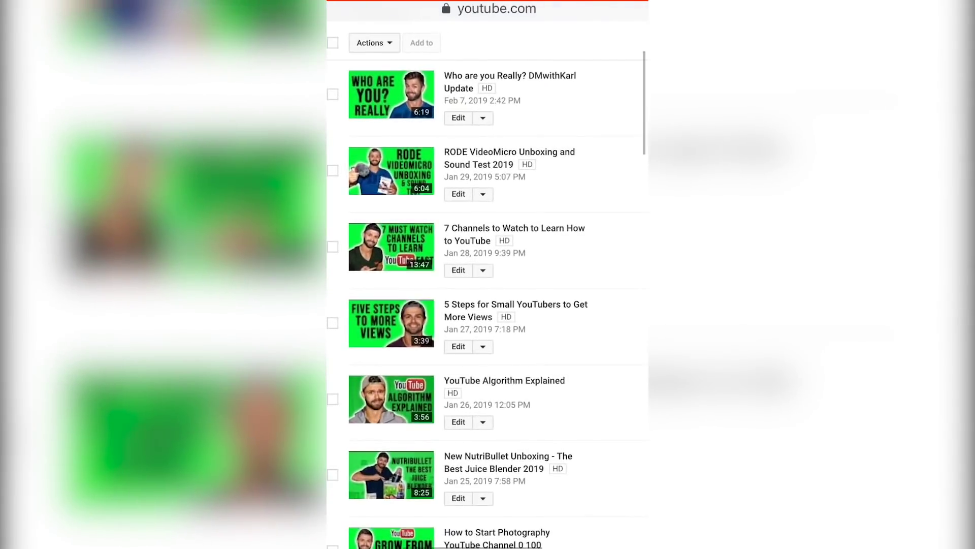
{"action": "scroll", "coordinate": [488, 274], "scroll_direction": "up", "scroll_amount": 2}
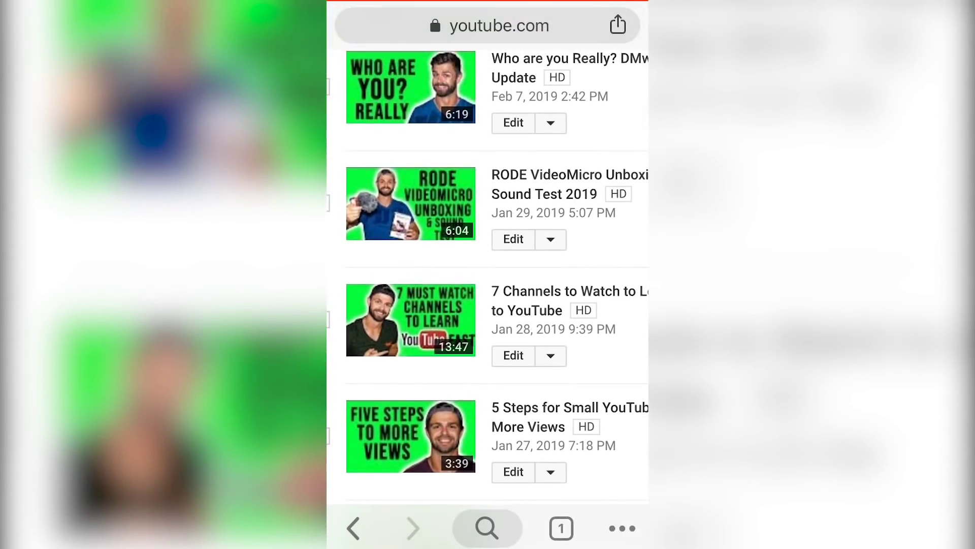
{"action": "left_click", "coordinate": [513, 239]}
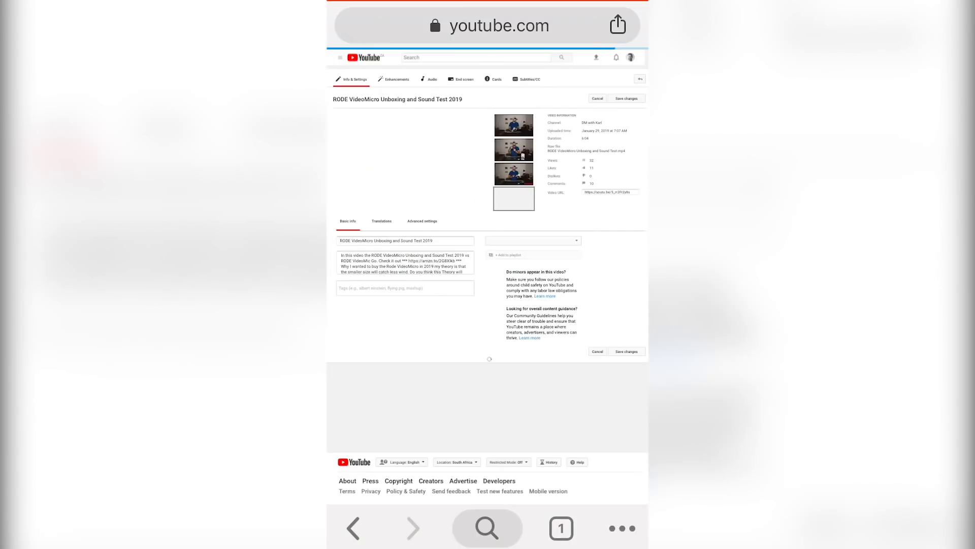
{"action": "scroll", "coordinate": [508, 222], "scroll_direction": "up", "scroll_amount": 5}
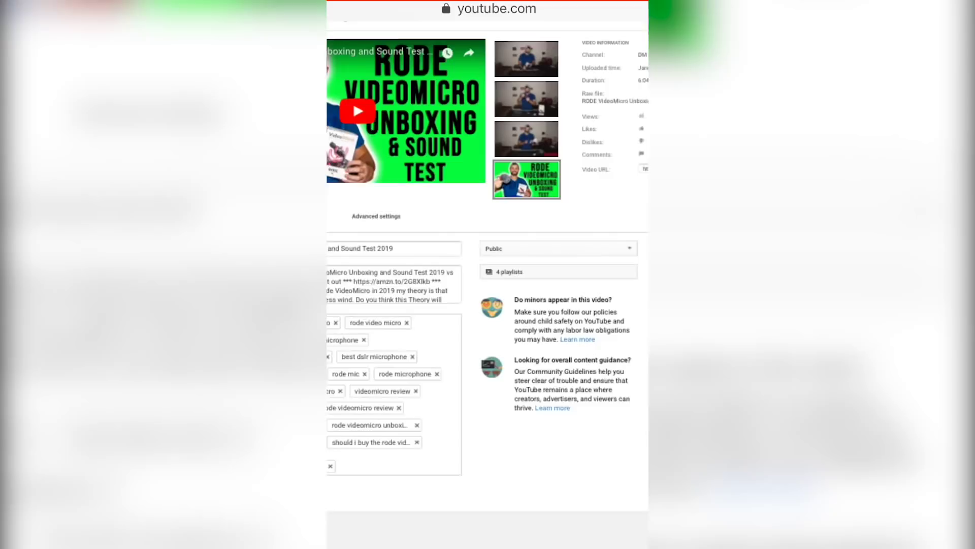
{"action": "scroll", "coordinate": [508, 254], "scroll_direction": "up", "scroll_amount": 5}
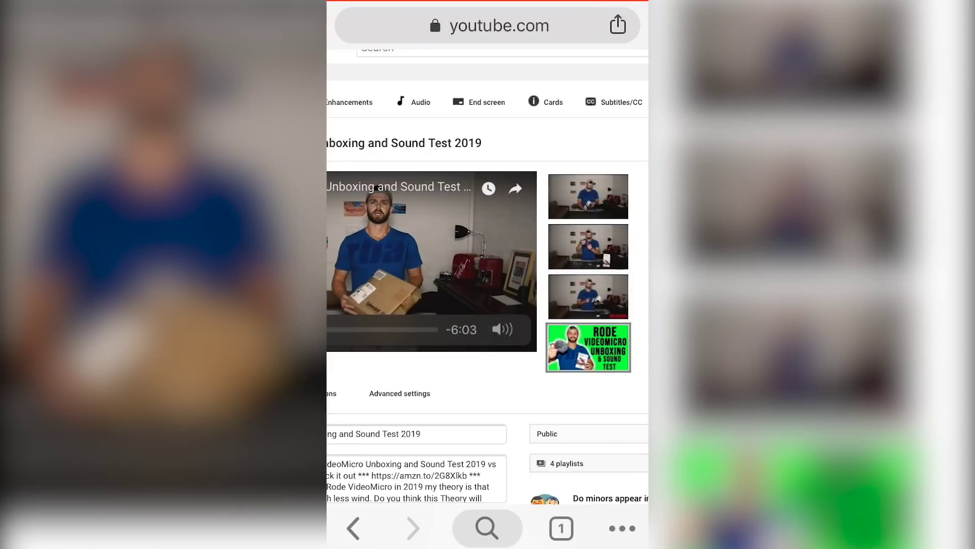
Step: Scroll around the RODE VideoMicro edit page to bring the Save changes button into view
{"action": "scroll", "coordinate": [487, 275], "scroll_direction": "down", "scroll_amount": 5}
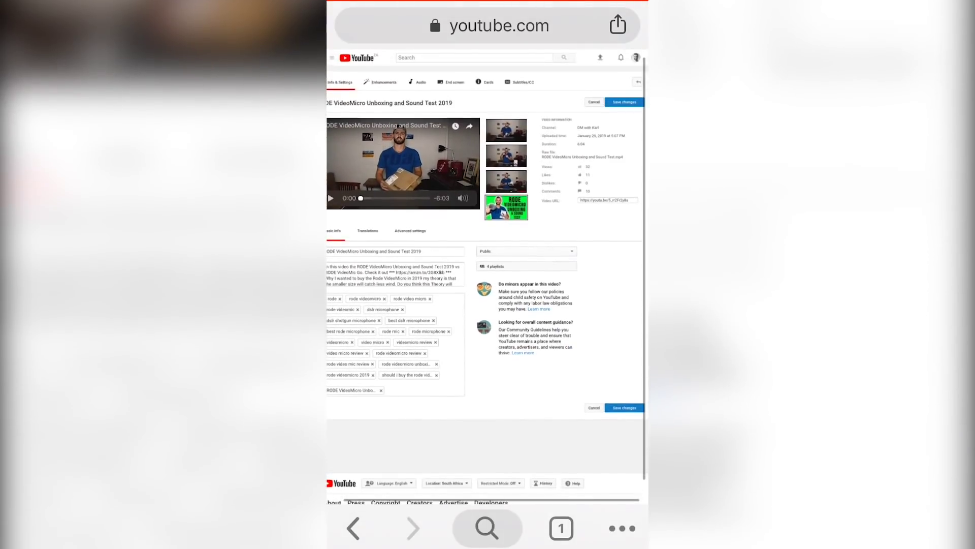
{"action": "scroll", "coordinate": [559, 214], "scroll_direction": "up", "scroll_amount": 5}
{"action": "scroll", "coordinate": [488, 274], "scroll_direction": "up", "scroll_amount": 5}
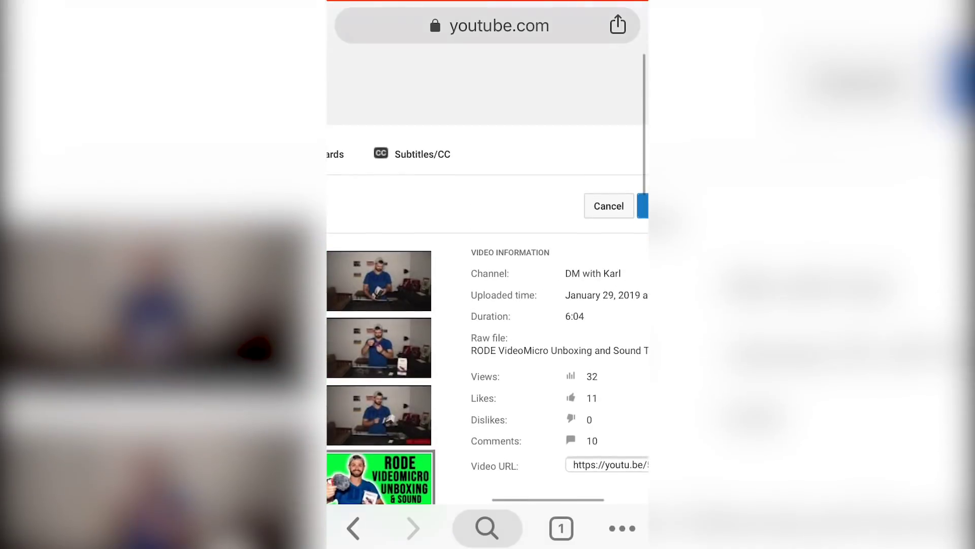
{"action": "scroll", "coordinate": [488, 275], "scroll_direction": "right", "scroll_amount": 3}
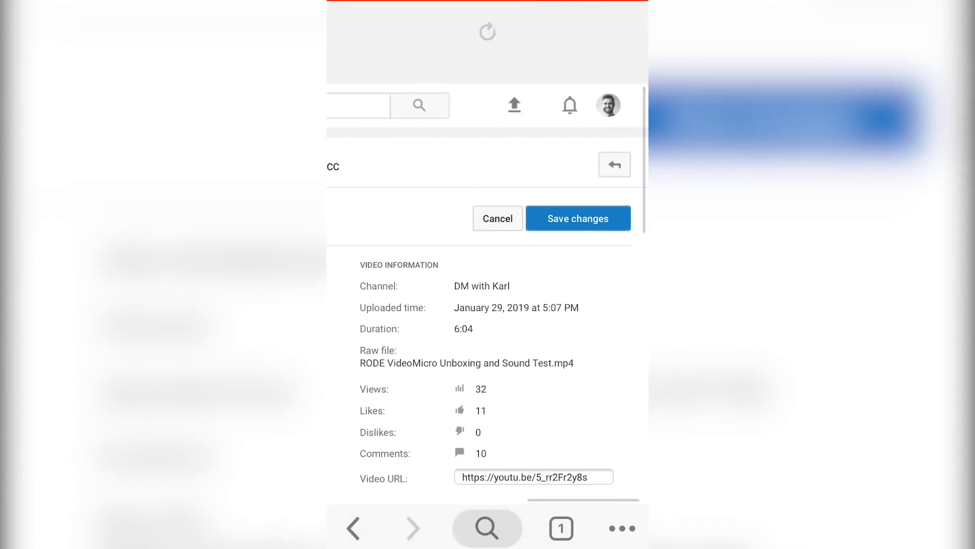